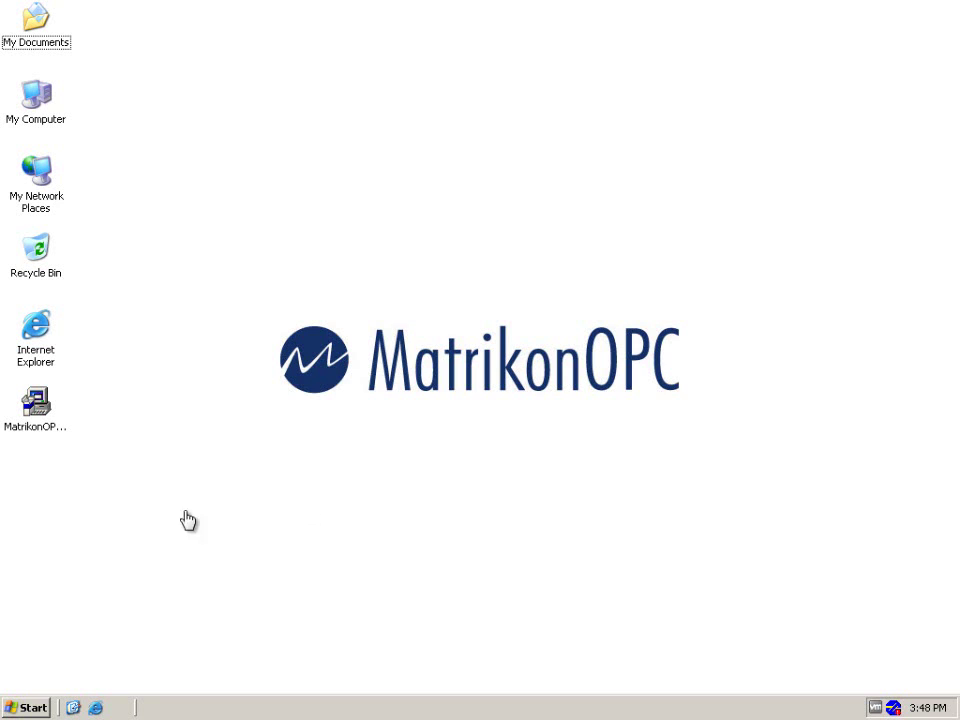
Launch MatrikonOPC_SiemensPLC.exe and start installing the .NET Framework 2.0 prerequisite
left_click(28, 428)
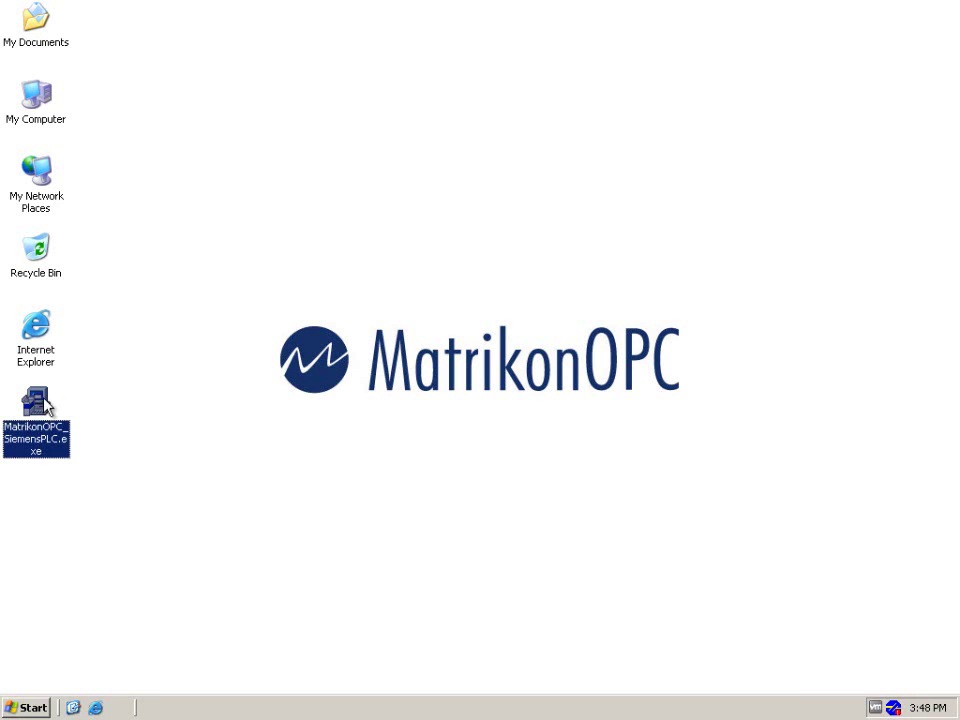
double_click(40, 412)
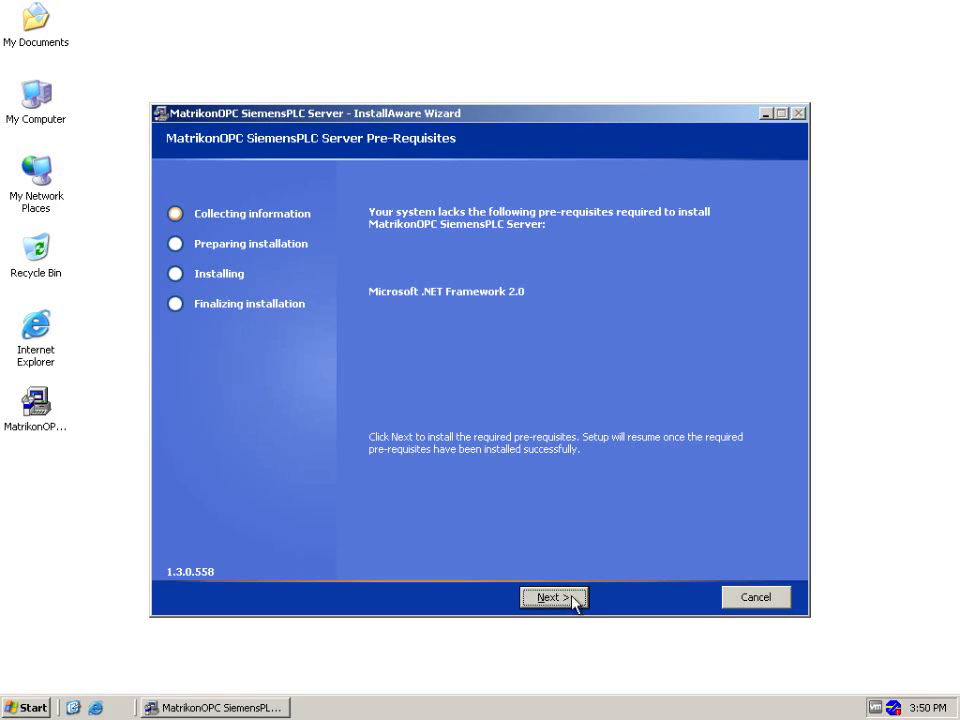
key("Return")
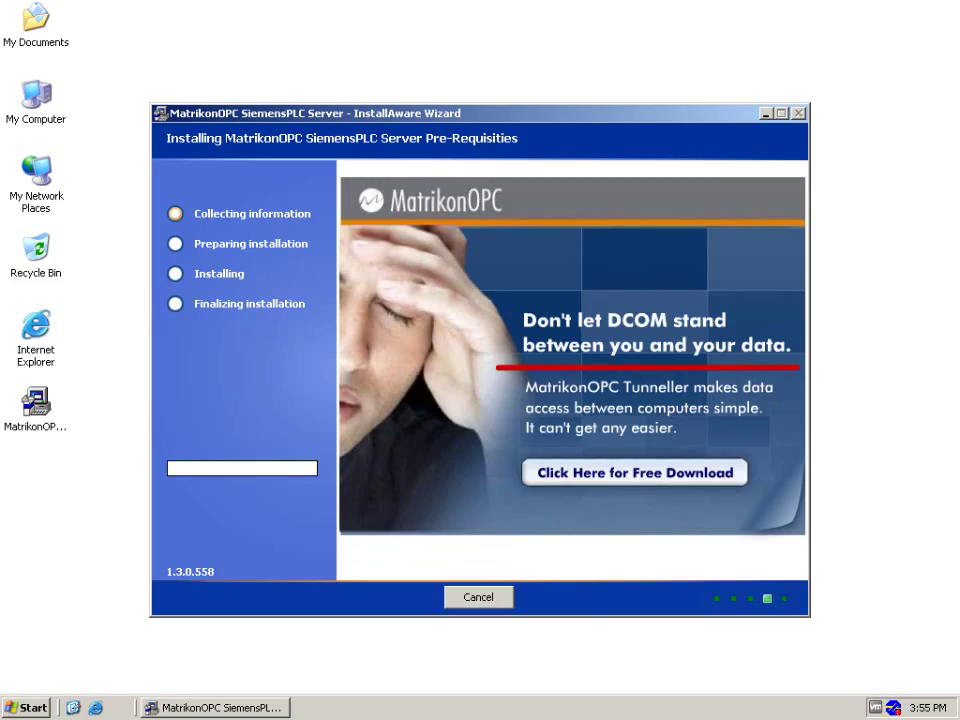
Accept the license agreement, keep Complete Setup and the default destination folder
left_click(760, 344)
left_click_drag(760, 344, 759, 458)
left_click(391, 492)
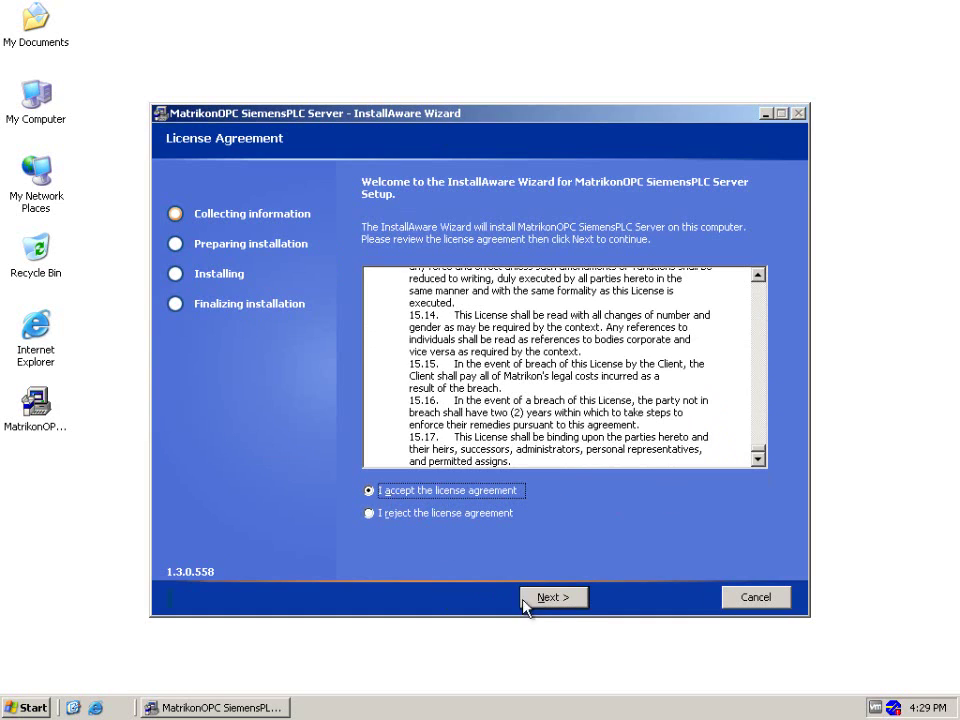
left_click(570, 603)
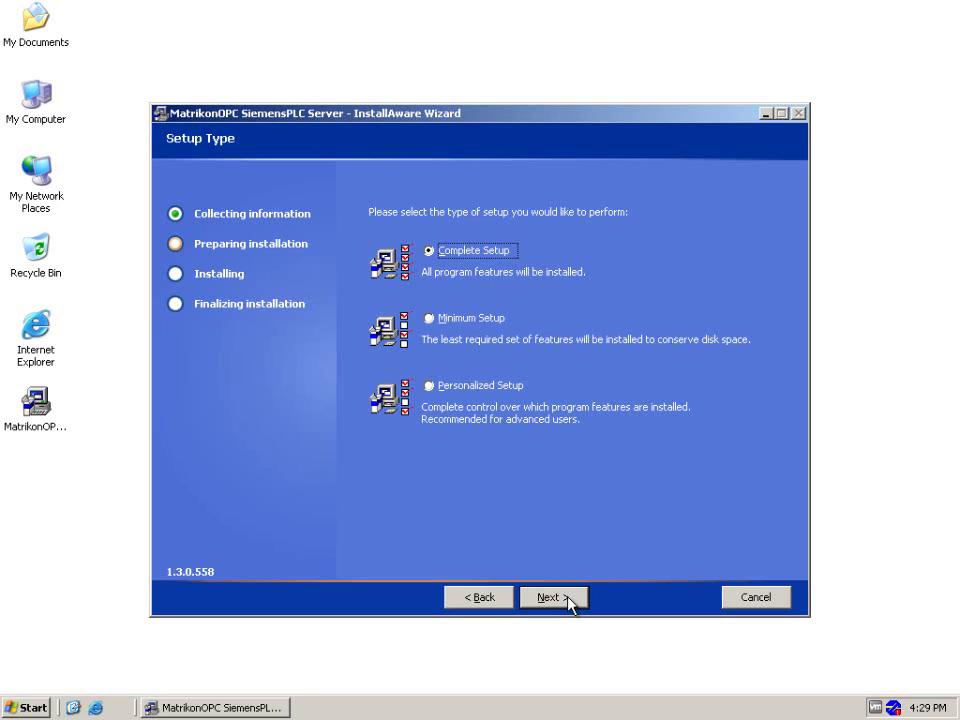
left_click(567, 598)
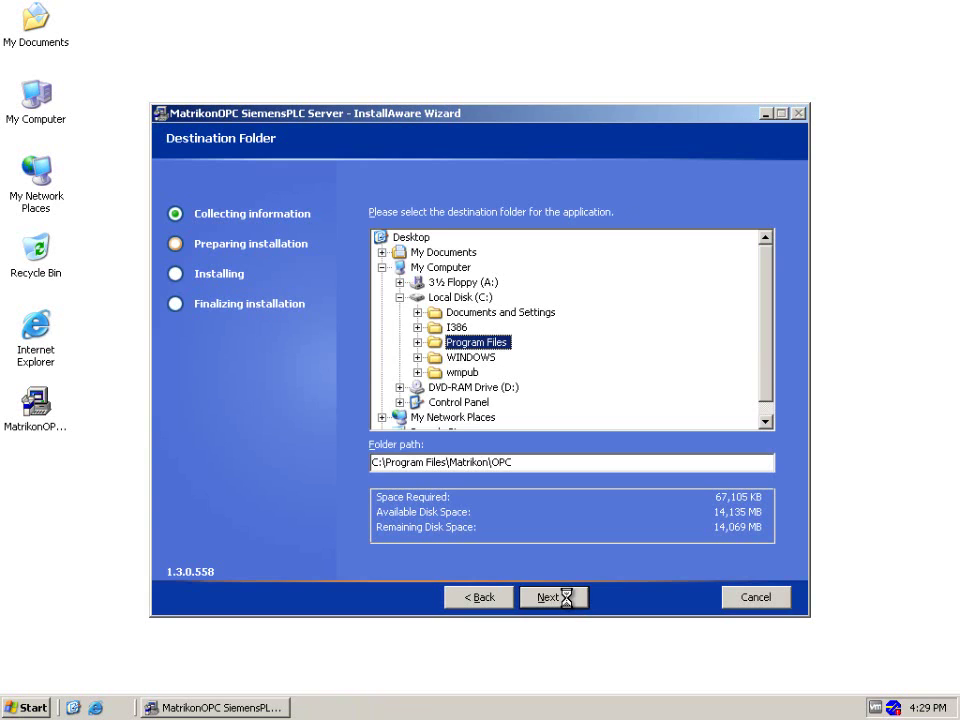
left_click(567, 598)
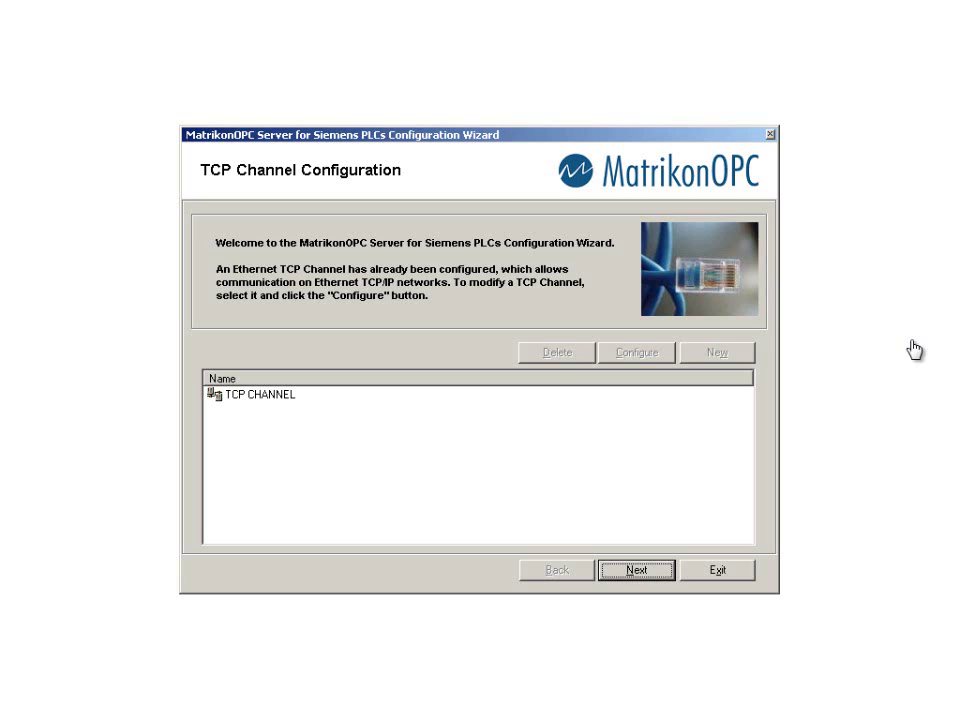
Put TCP CHANNEL into offline mode ('Do not have access to PLC') and accept it
double_click(272, 398)
left_click(330, 379)
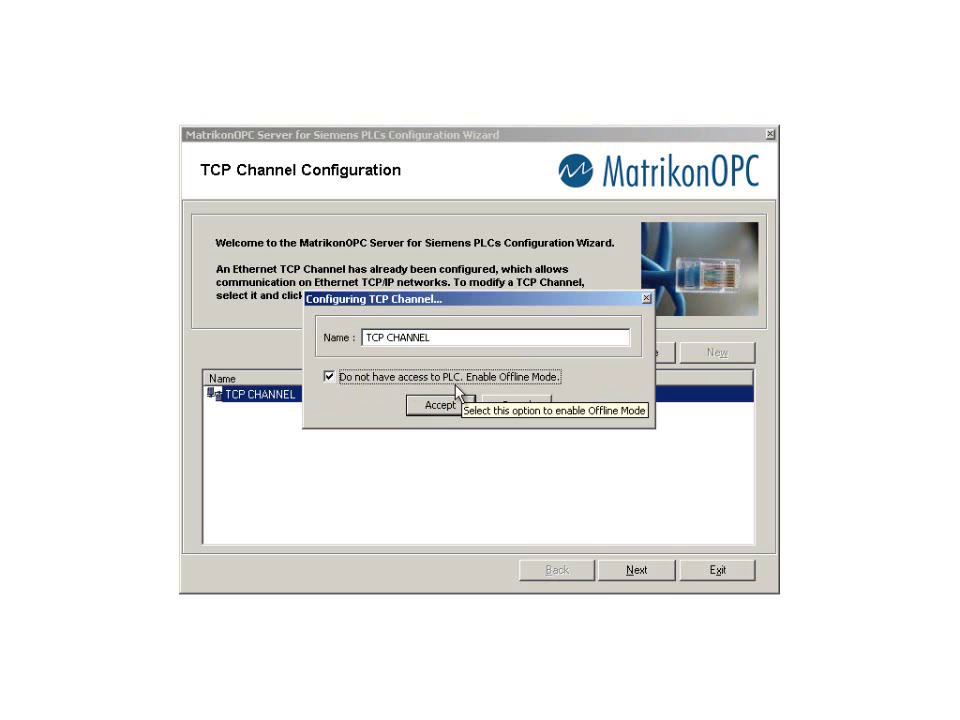
left_click(445, 413)
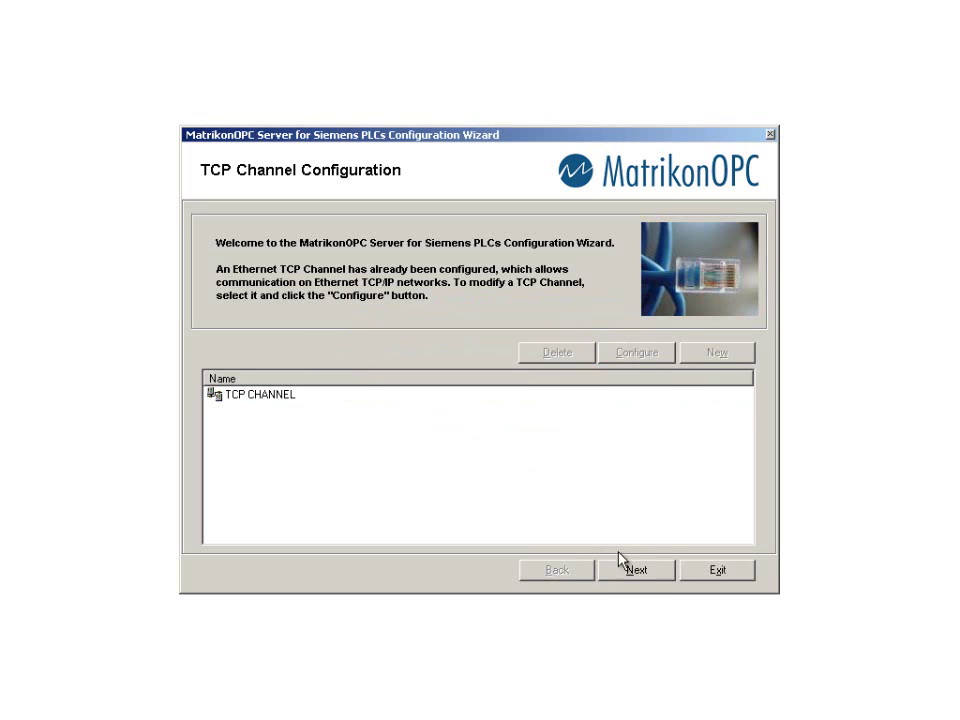
left_click(637, 571)
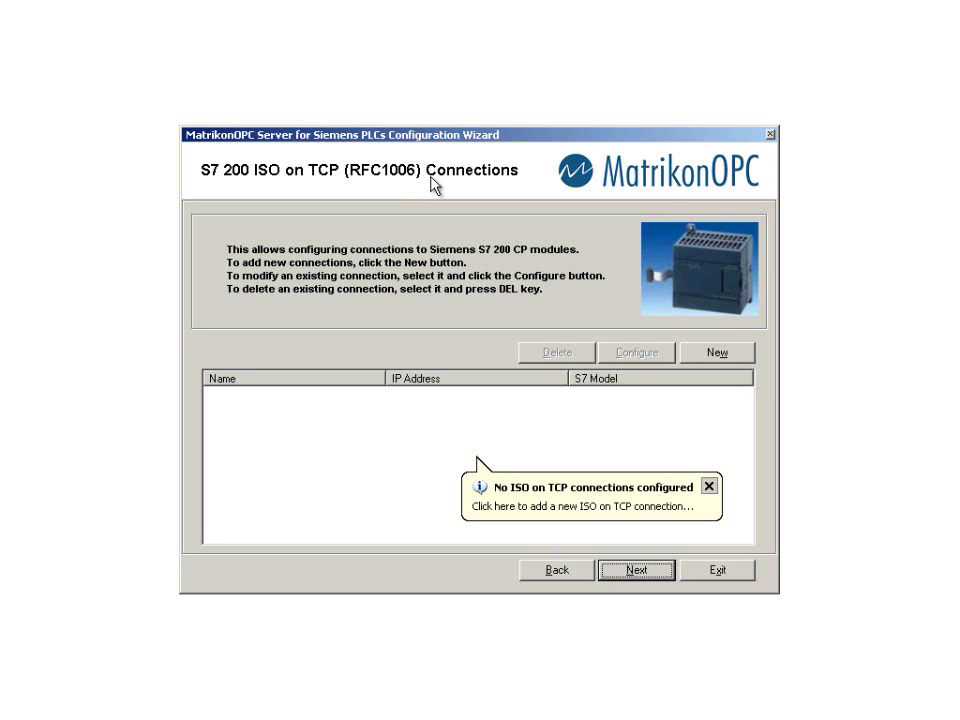
Go to the S7 300/400 ISO on TCP Connections page and start a new connection
left_click(645, 573)
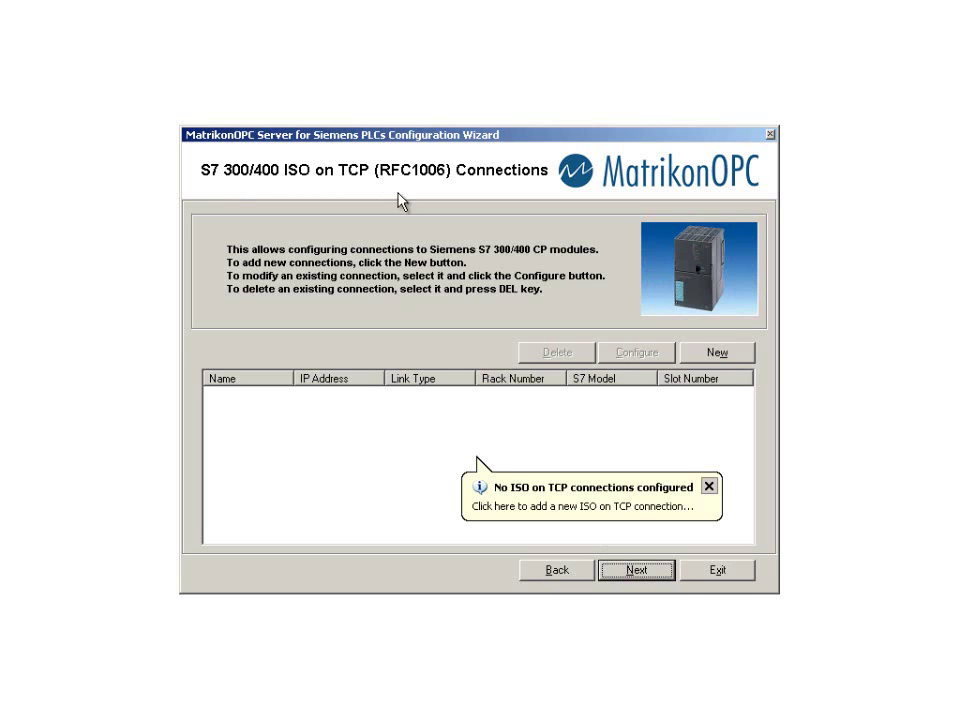
left_click(719, 356)
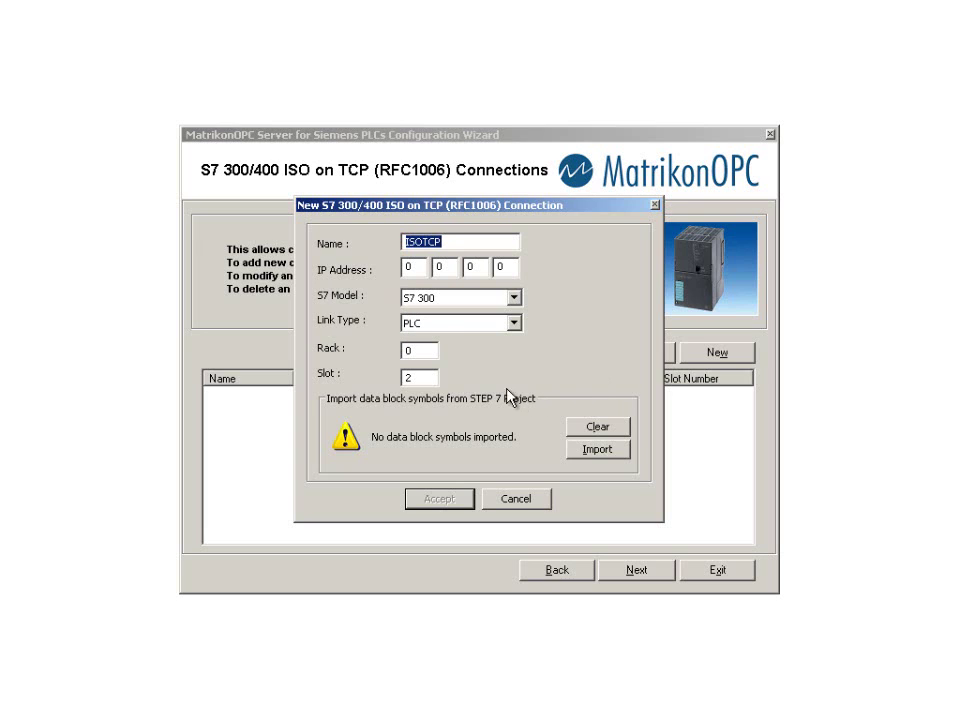
Add an S7 300 PLC ISOTCP connection at 192.168.0.100, rack 1, slot 2
left_click(408, 267)
type("192")
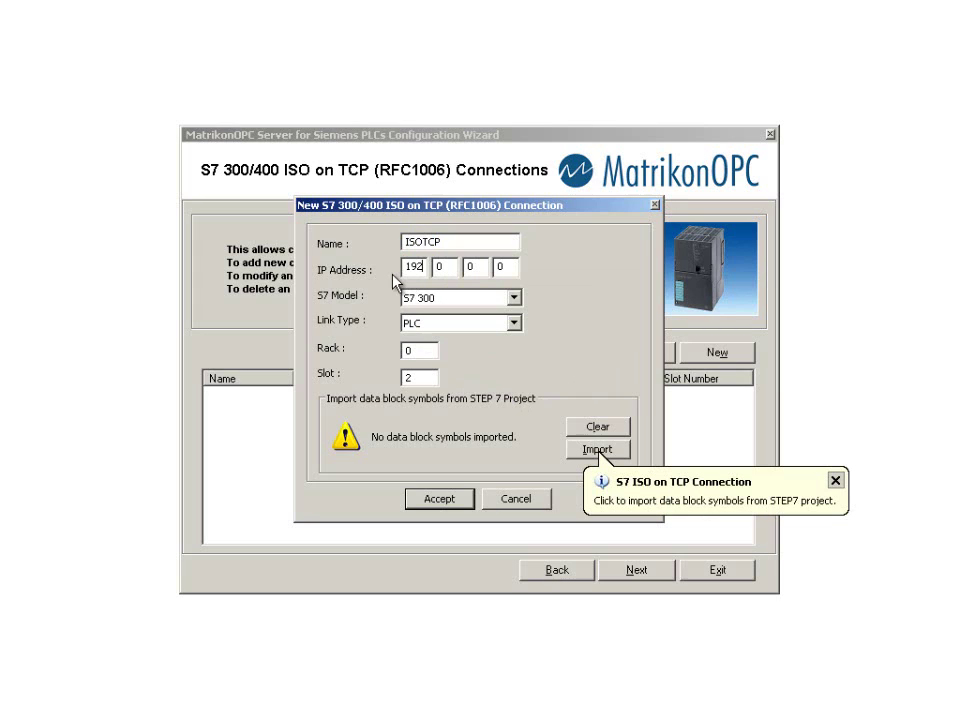
key("period")
type("168")
key("period")
key("period")
type("100")
key("Tab")
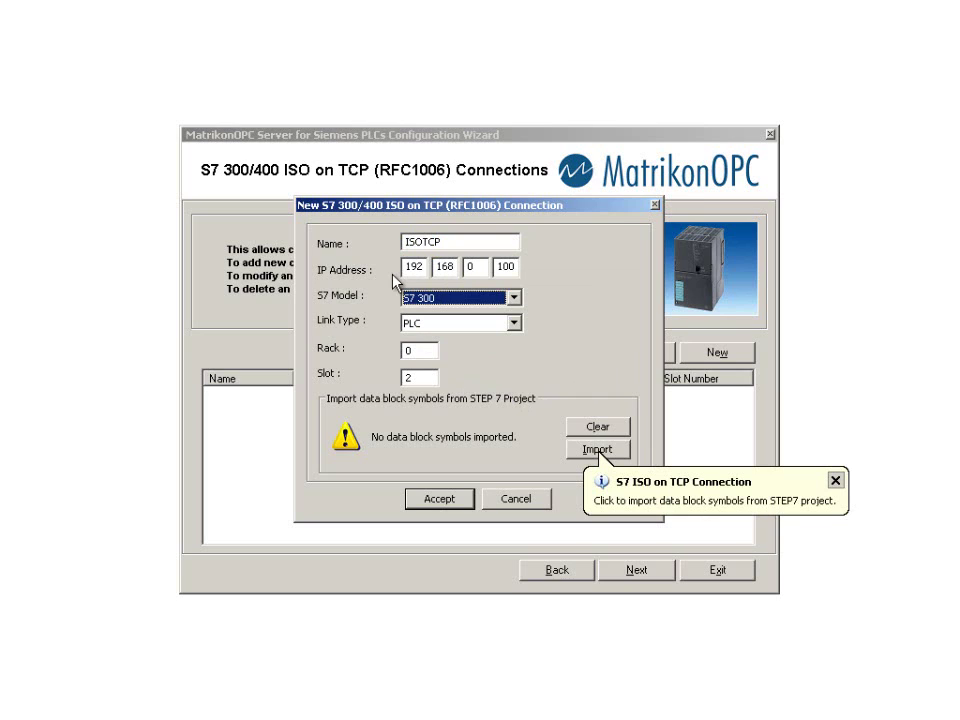
double_click(428, 348)
type("1")
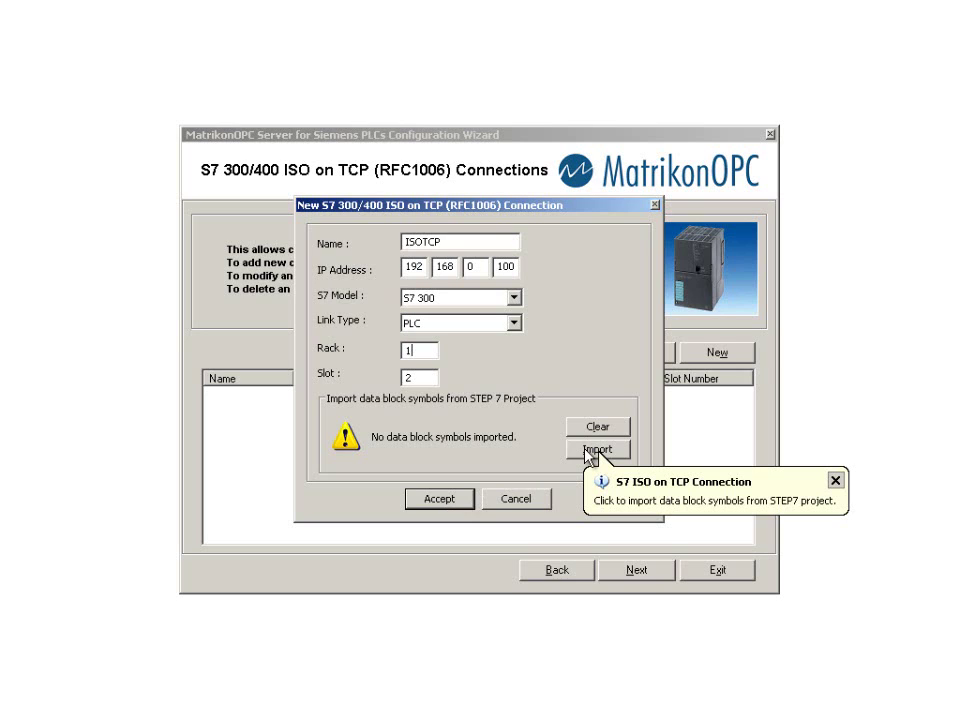
left_click(442, 500)
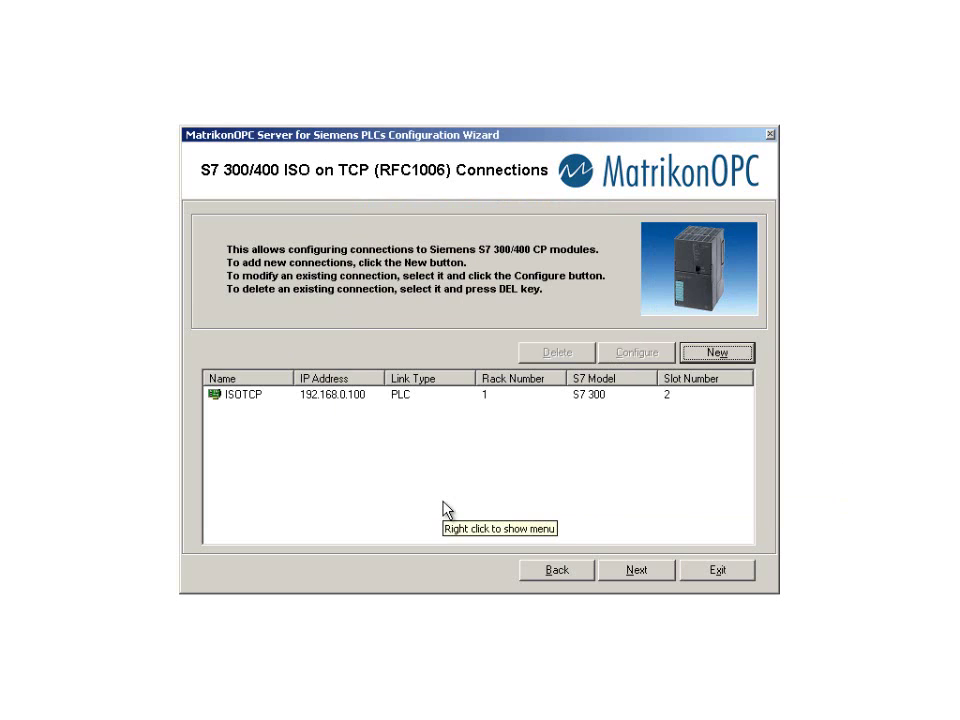
Finish the wizard past NetLink Connections so MatrikonOPC Explorer launches
left_click(634, 572)
left_click(634, 572)
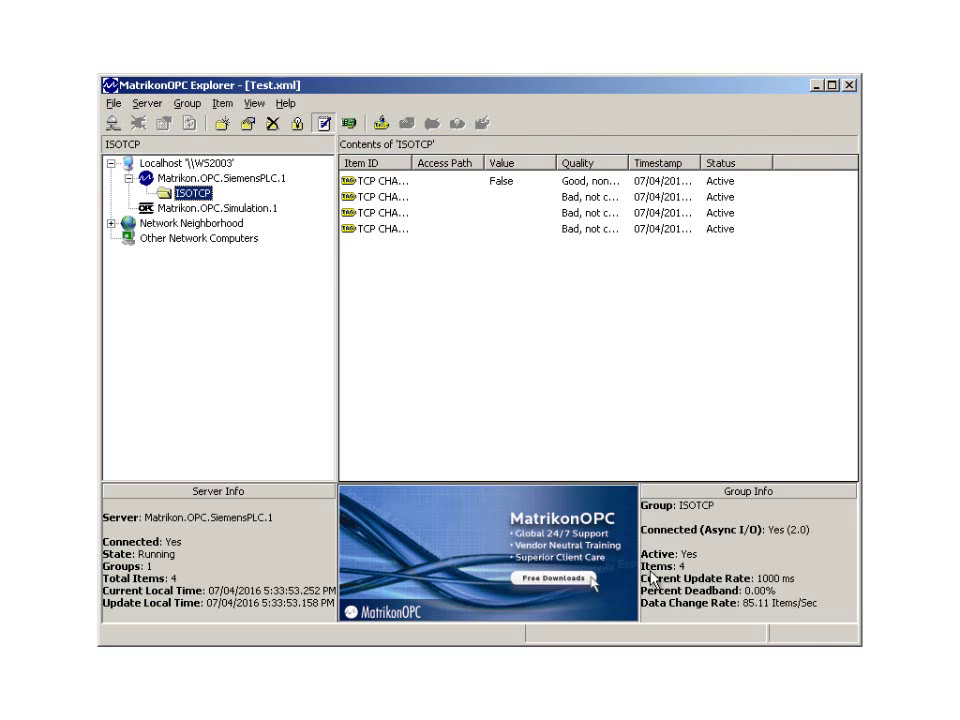
Autofit the Item ID and Quality columns, maximize Explorer, then close it
double_click(414, 162)
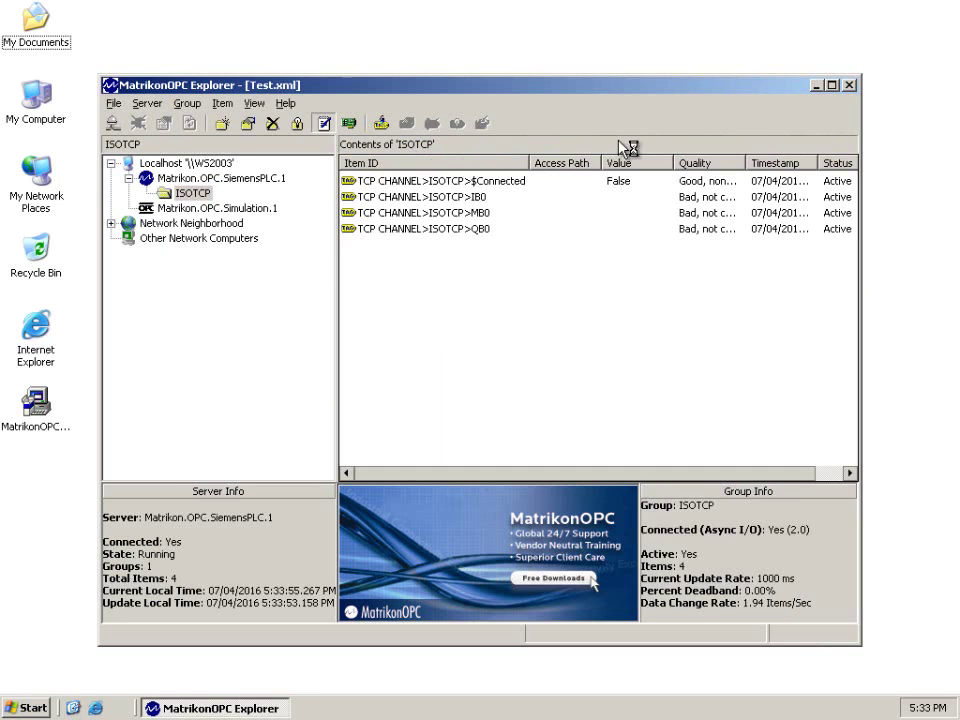
double_click(745, 162)
left_click(831, 85)
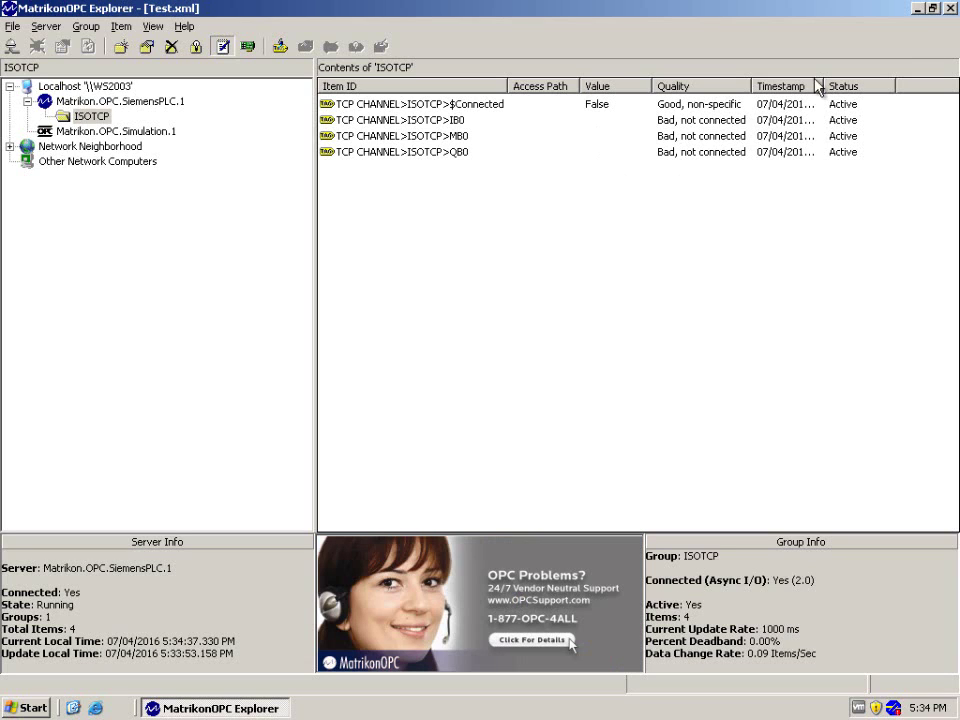
left_click(948, 9)
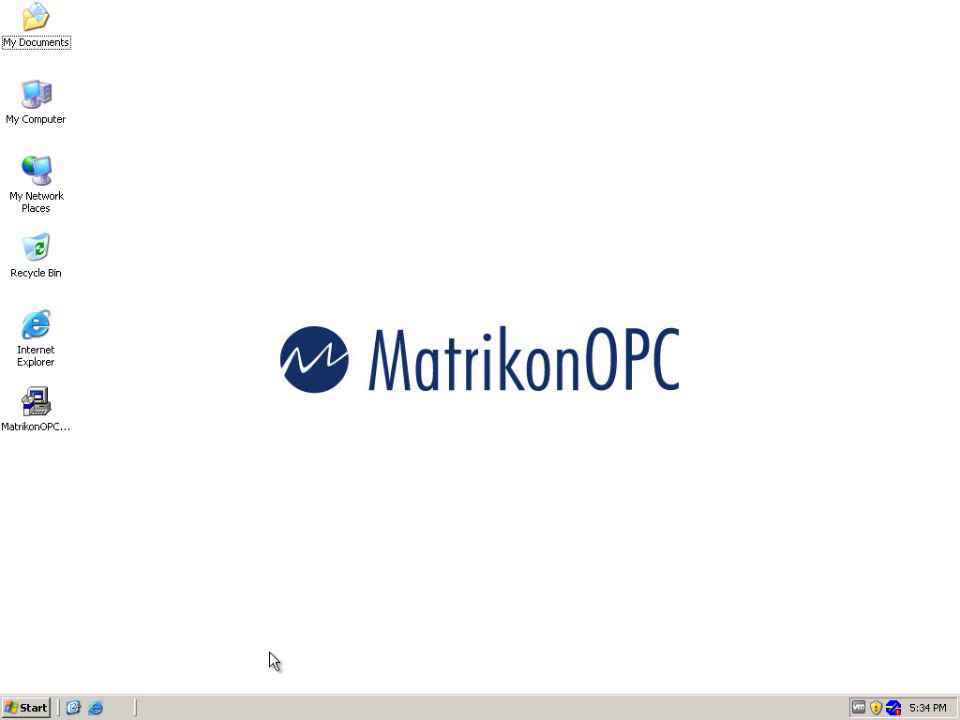
left_click(22, 712)
mouse_move(90, 492)
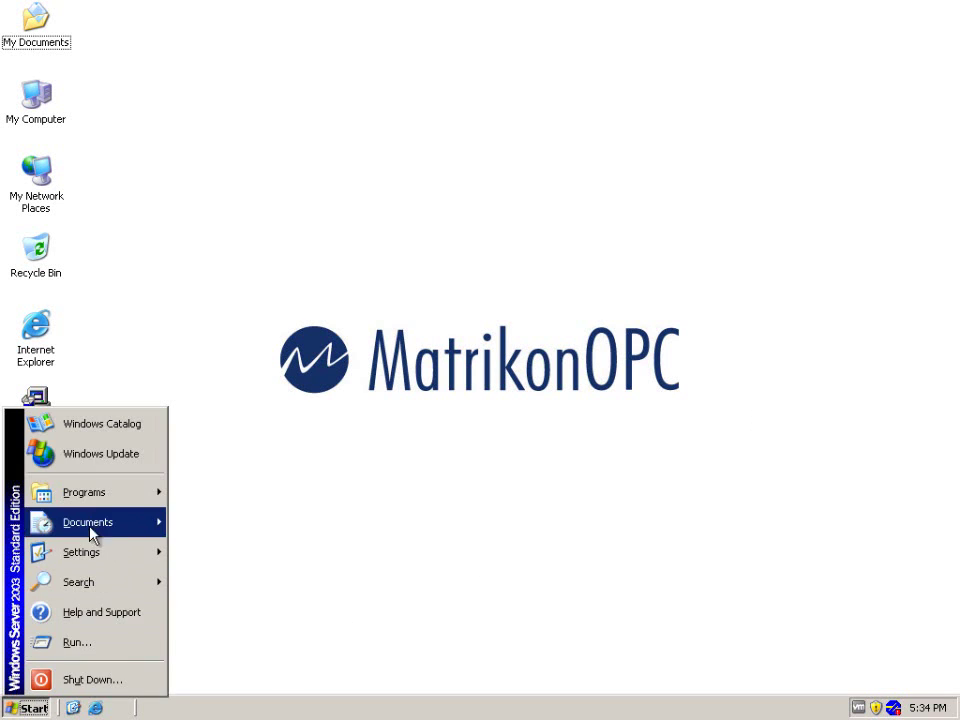
mouse_move(218, 636)
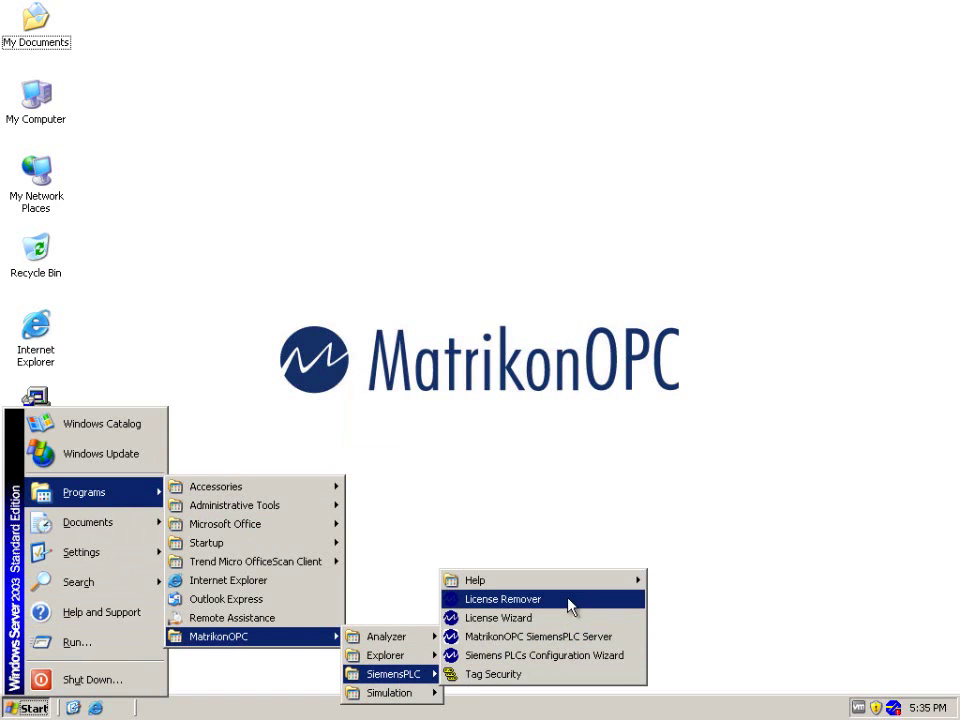
mouse_move(390, 674)
mouse_move(540, 580)
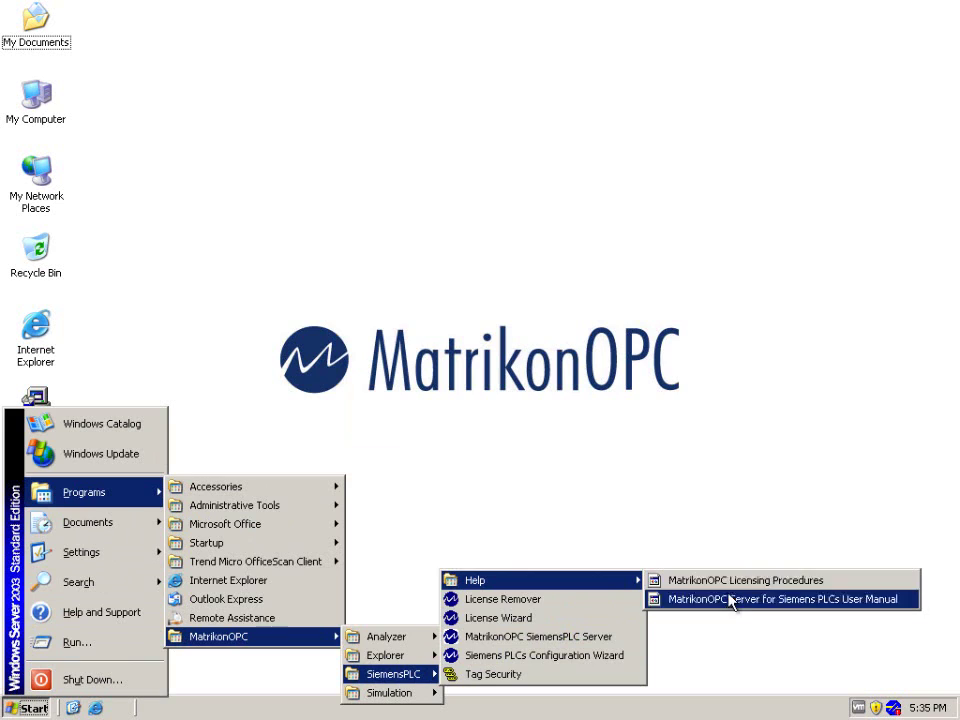
left_click(692, 418)
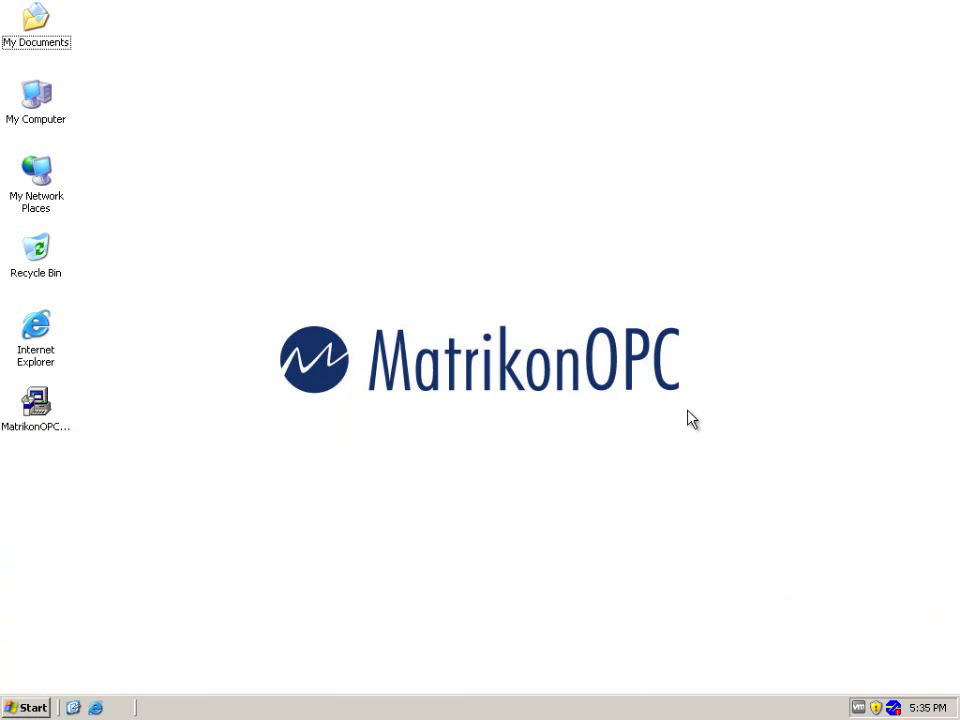